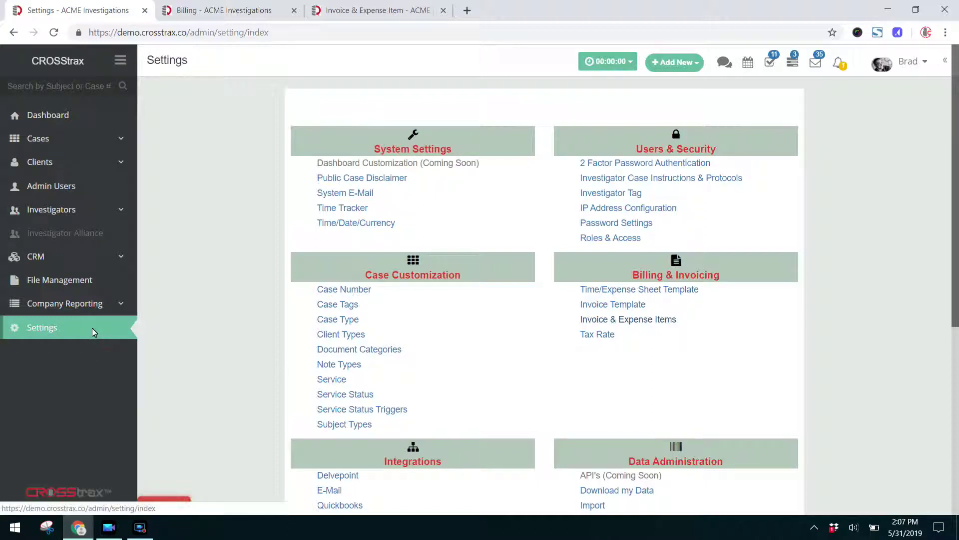
- Open the Invoice & Expense Items settings under Billing & Invoicing and review the default client and investigator rates
drag(633, 274, 726, 274)
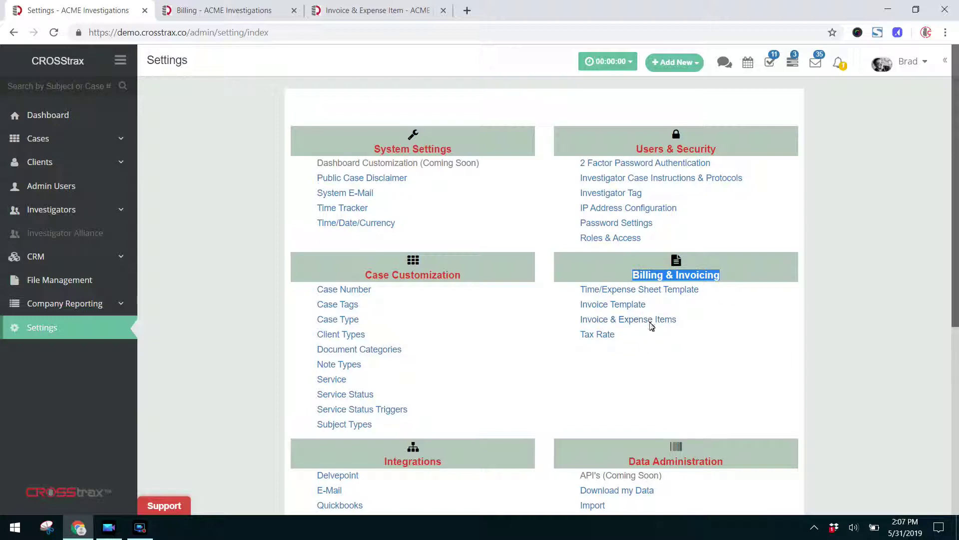
click(651, 324)
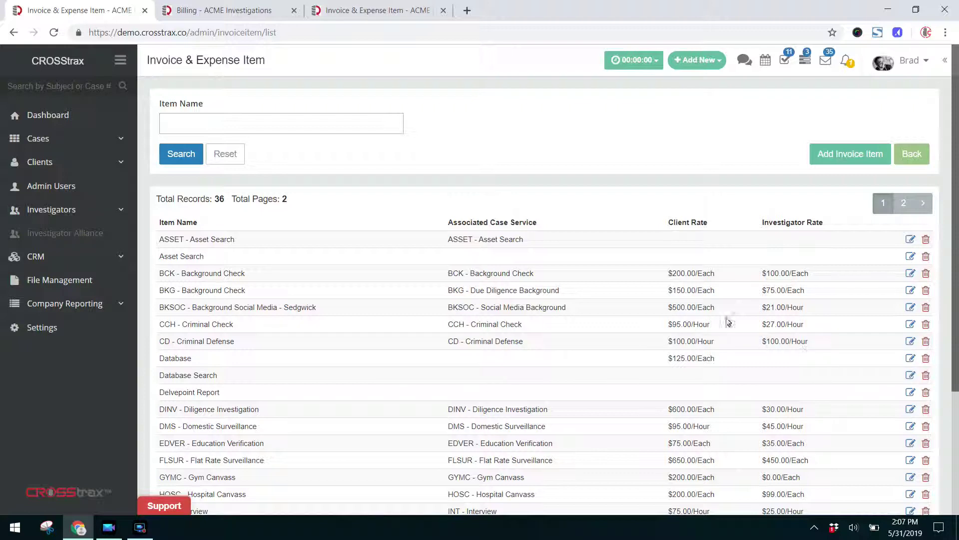
drag(667, 295, 722, 299)
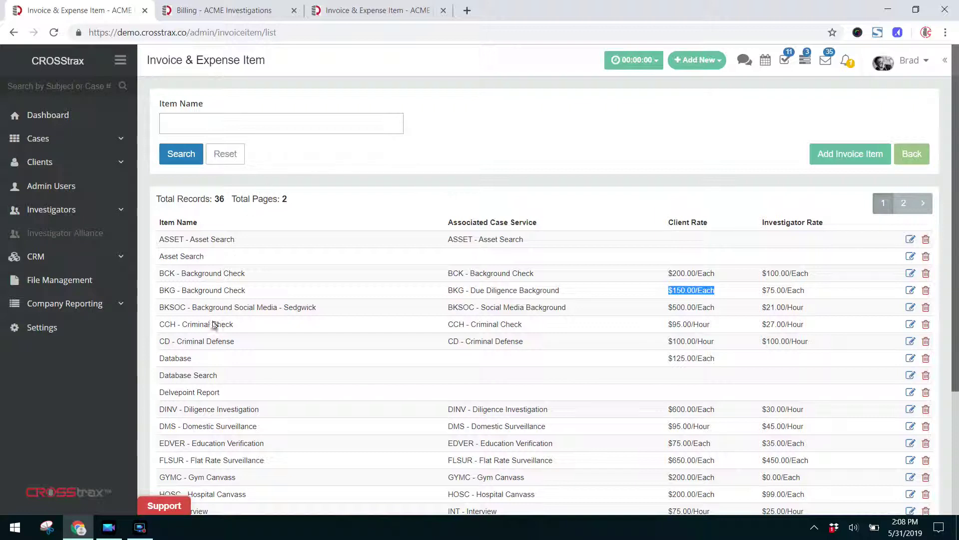
scroll(223, 398, down, 3)
scroll(210, 438, up, 3)
- Search the invoice and expense items for the item name Database
click(194, 129)
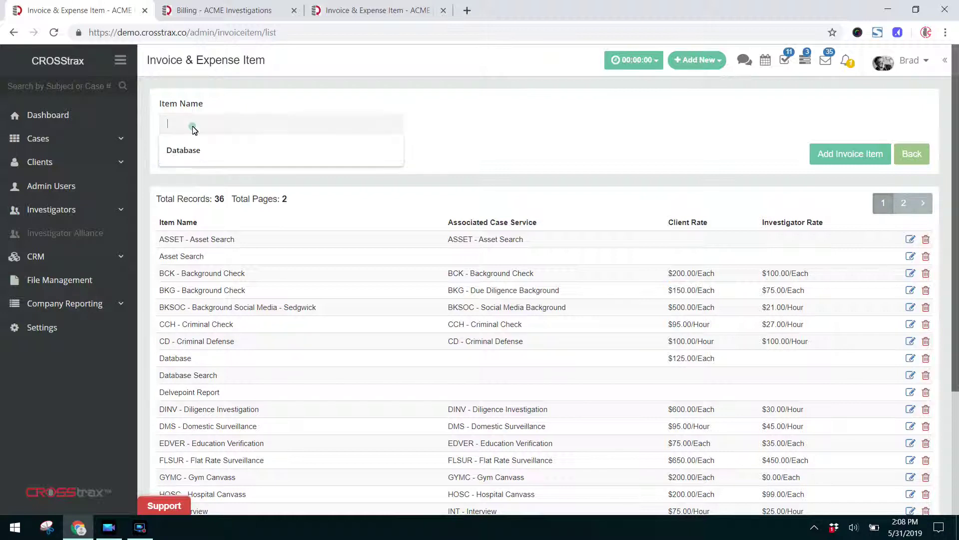
click(194, 152)
click(193, 153)
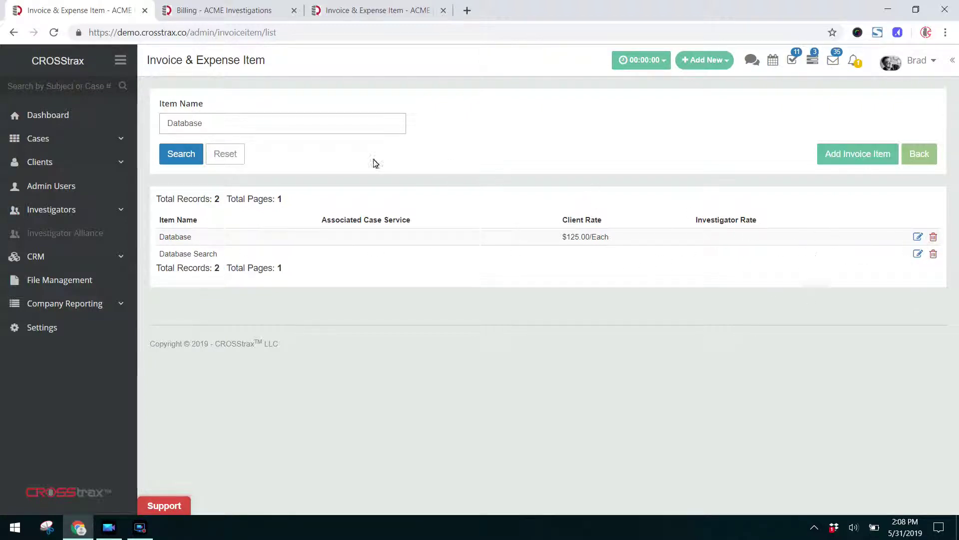
- Open a blank invoice item form, review its client and investigator rate fields, and cancel it without saving
click(847, 166)
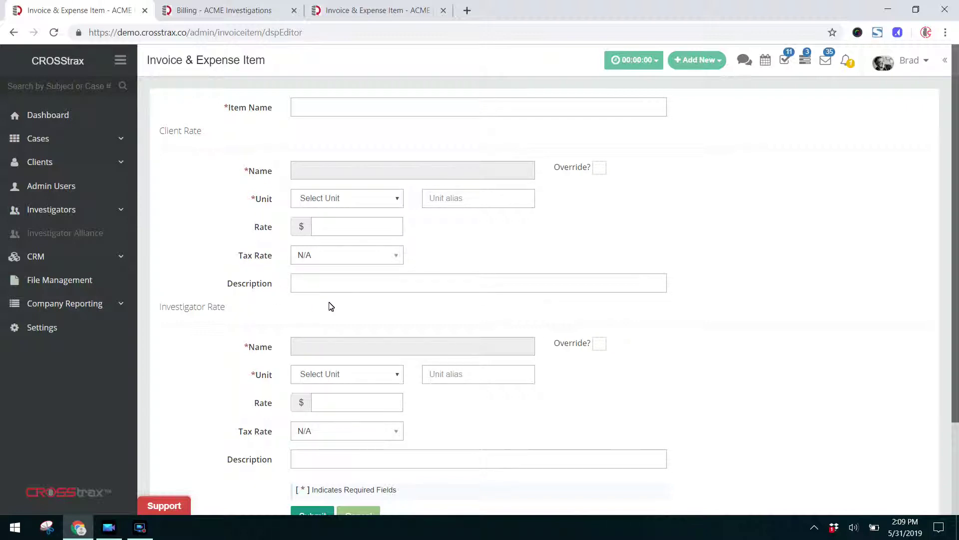
scroll(330, 306, down, 1)
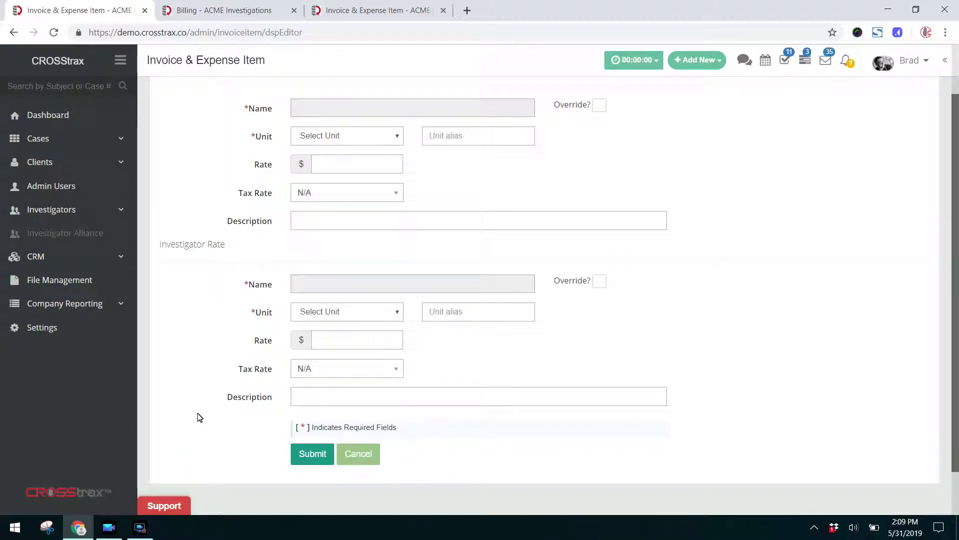
click(371, 460)
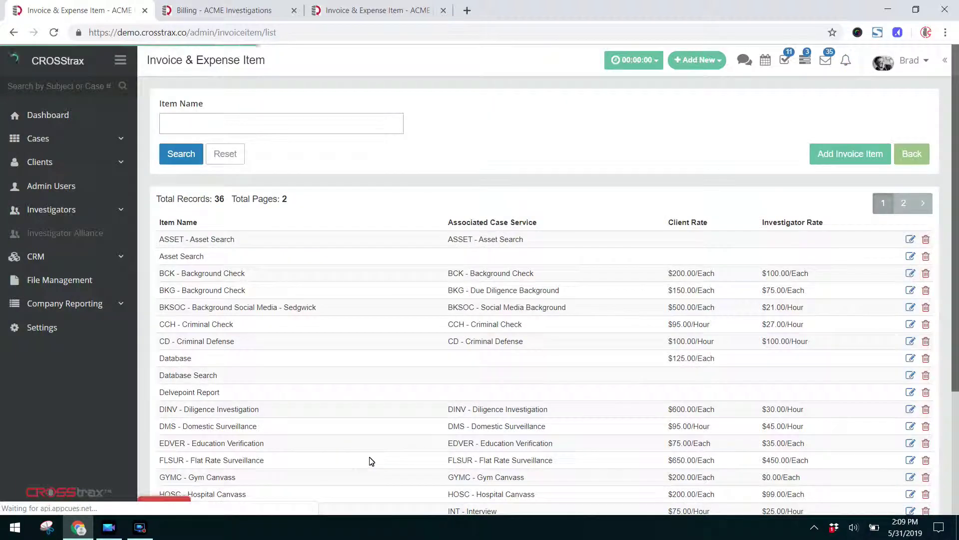
- Open the custom rates of ABC Law Firm from the client list
click(59, 169)
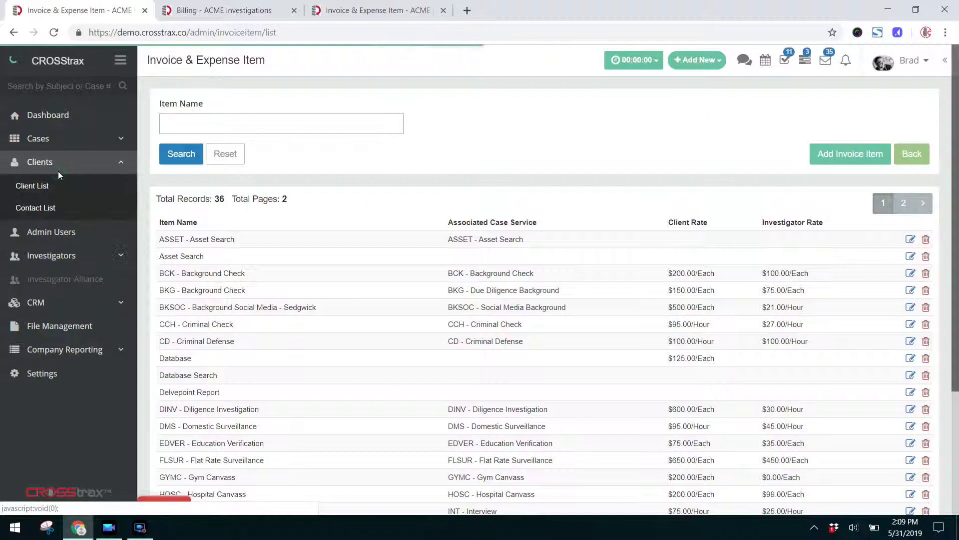
click(40, 192)
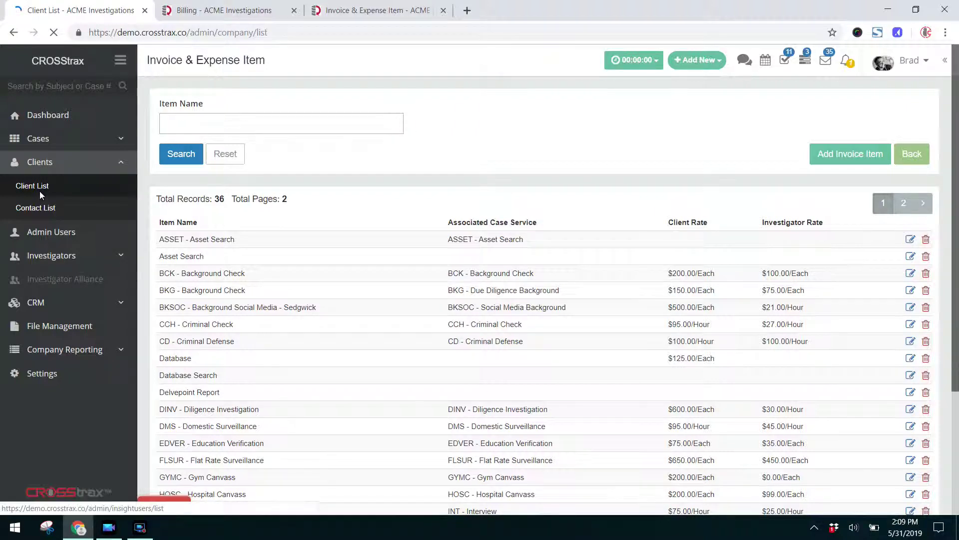
click(895, 233)
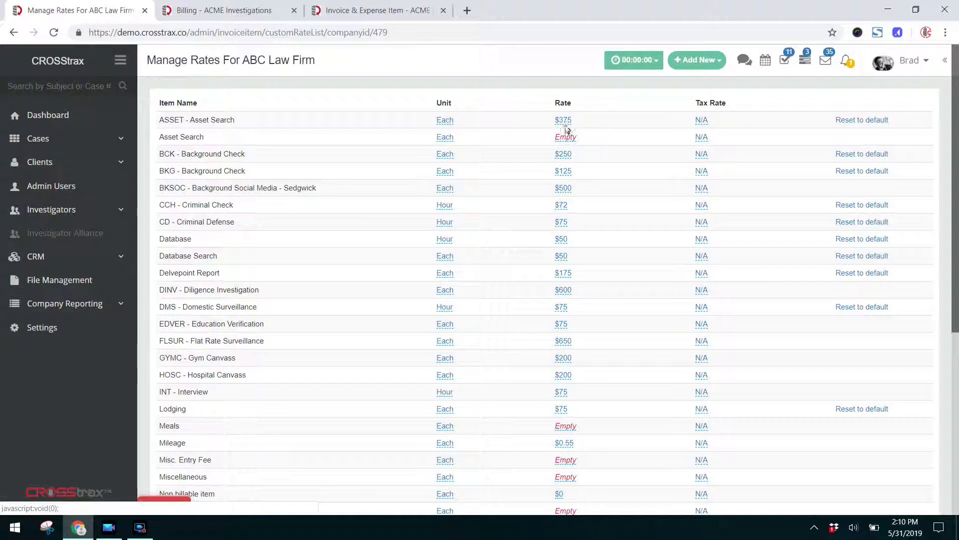
- Set ABC Law Firm's rate for ASSET - Asset Search to $400 and apply the change to open case services
click(566, 121)
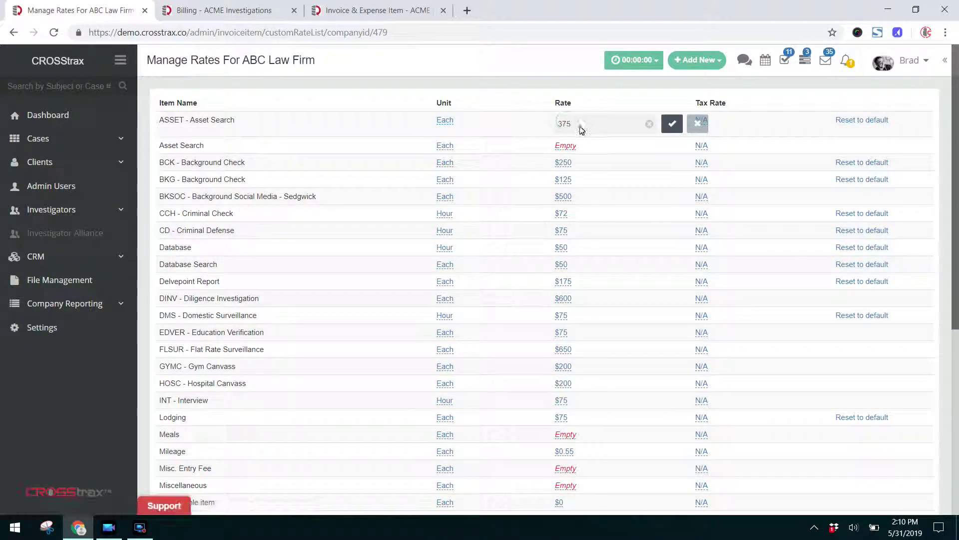
double_click(577, 131)
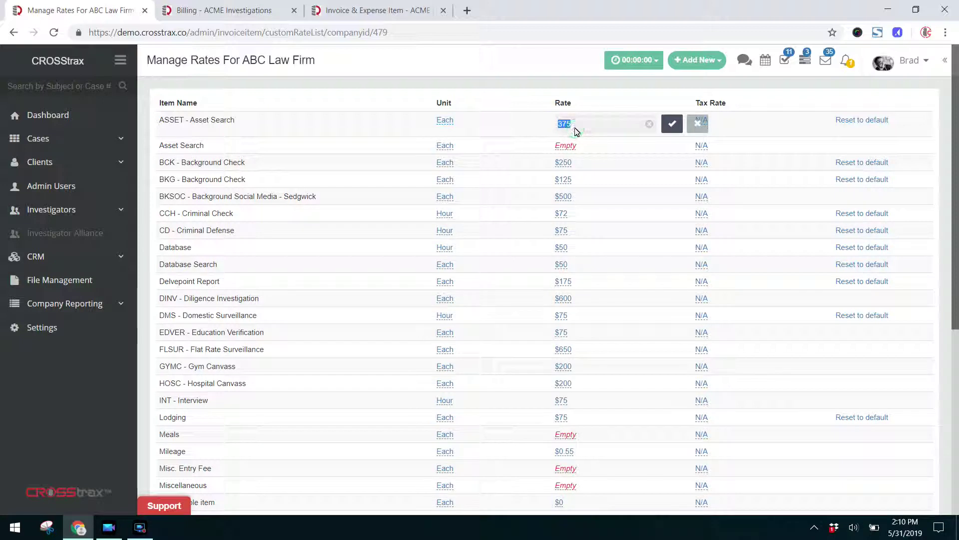
text(100)
click(671, 123)
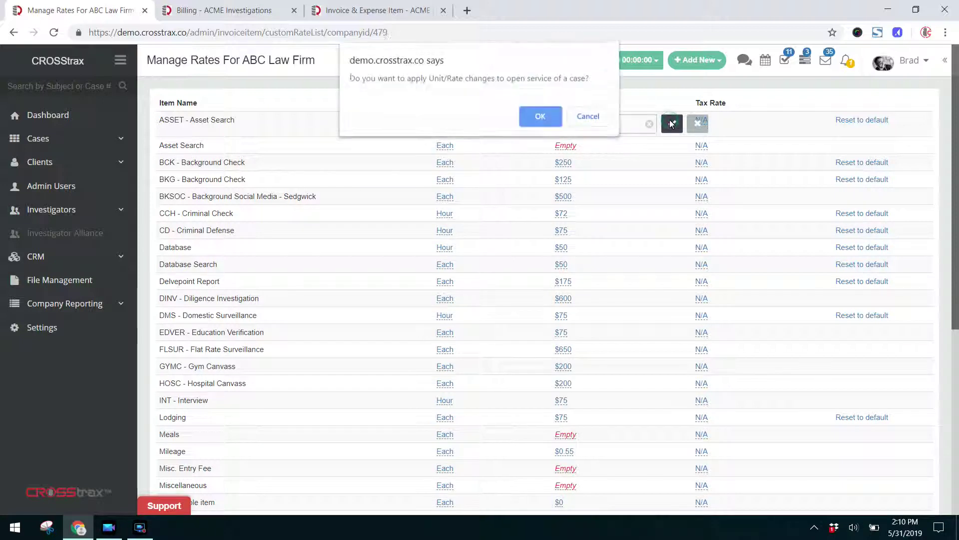
click(548, 121)
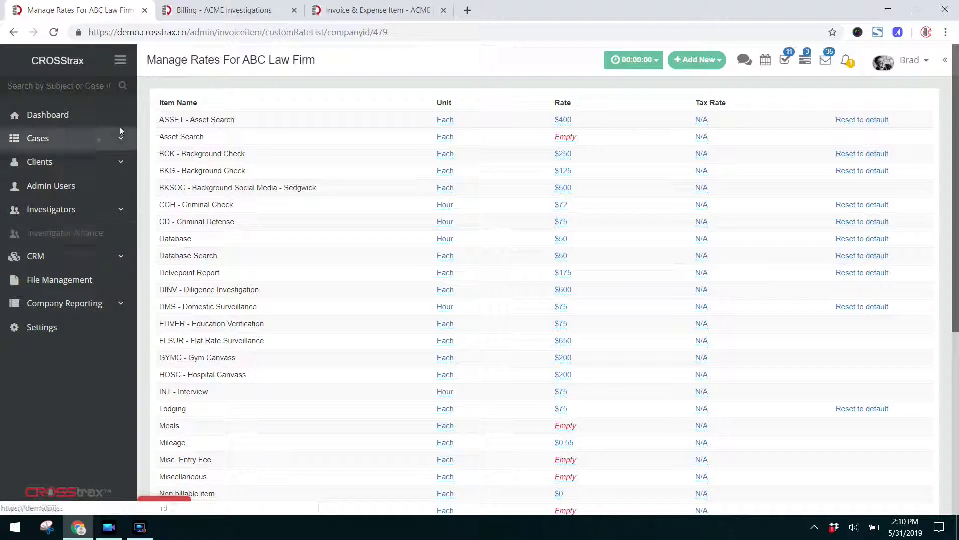
drag(176, 121, 251, 119)
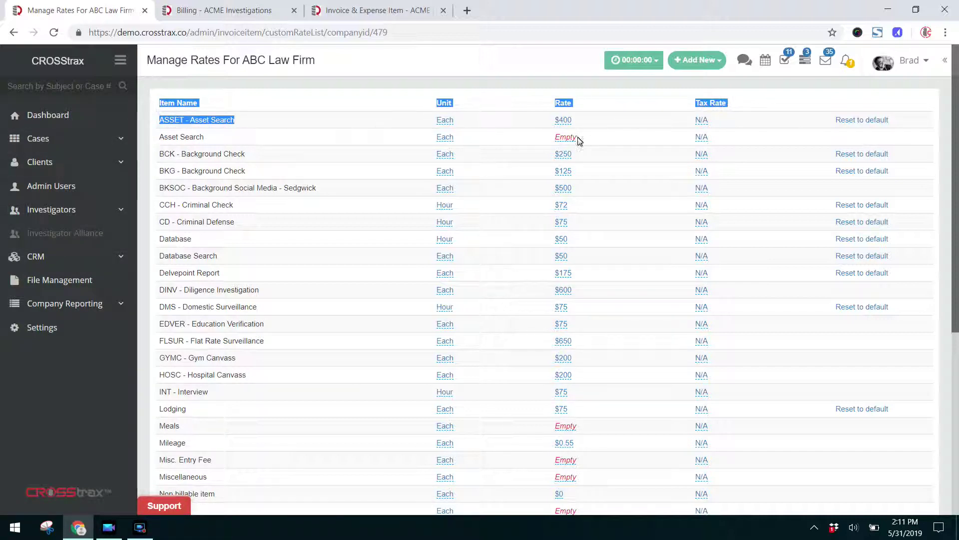
- Open the first investigator's account from the investigator list and show the rates managed for that investigator
click(73, 210)
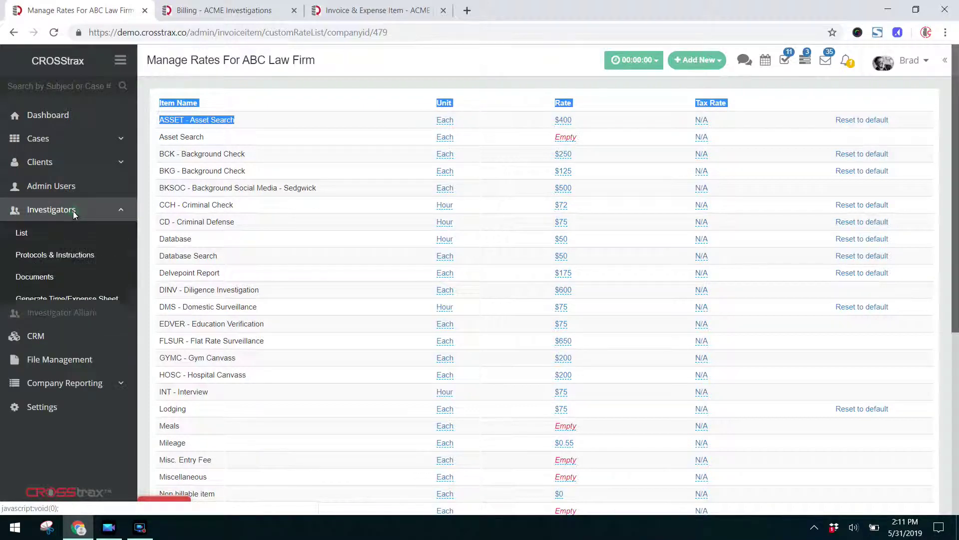
click(26, 238)
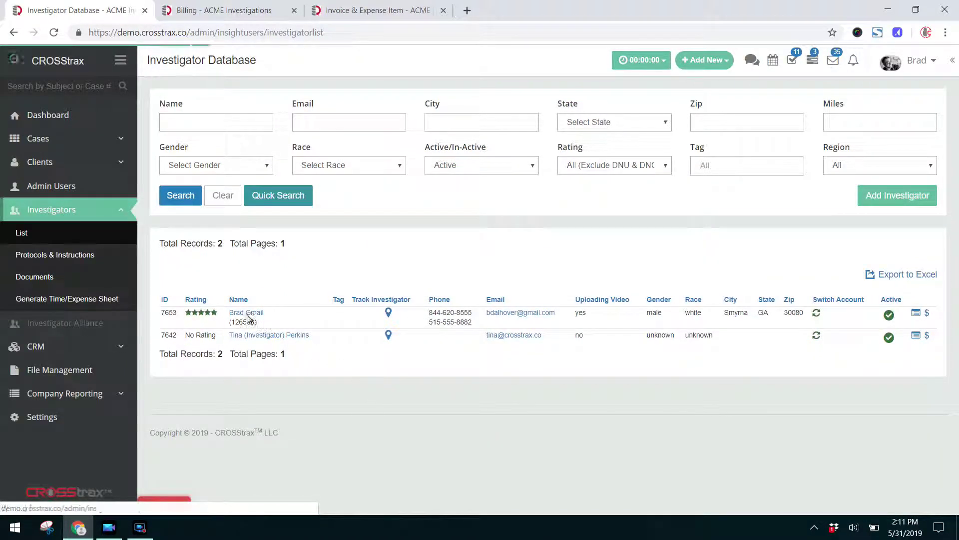
click(248, 315)
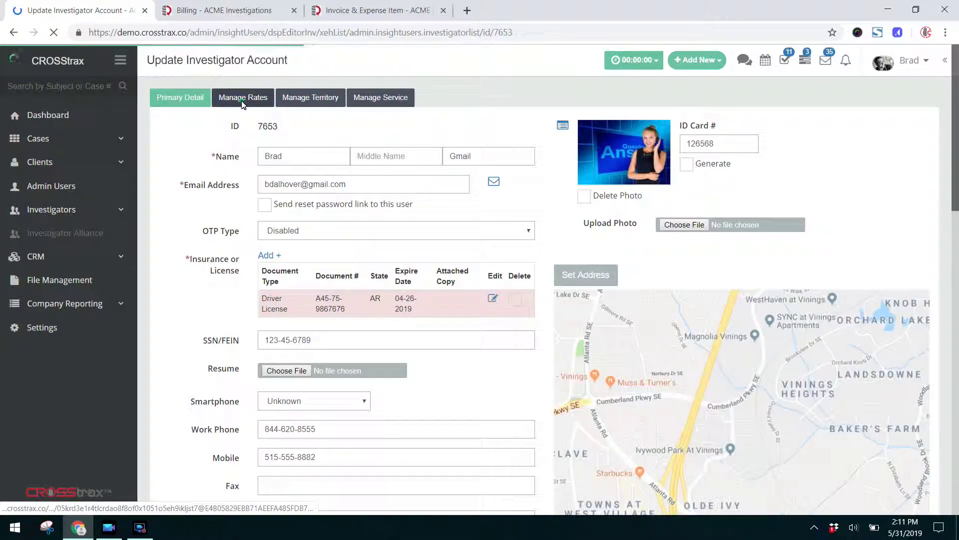
click(243, 100)
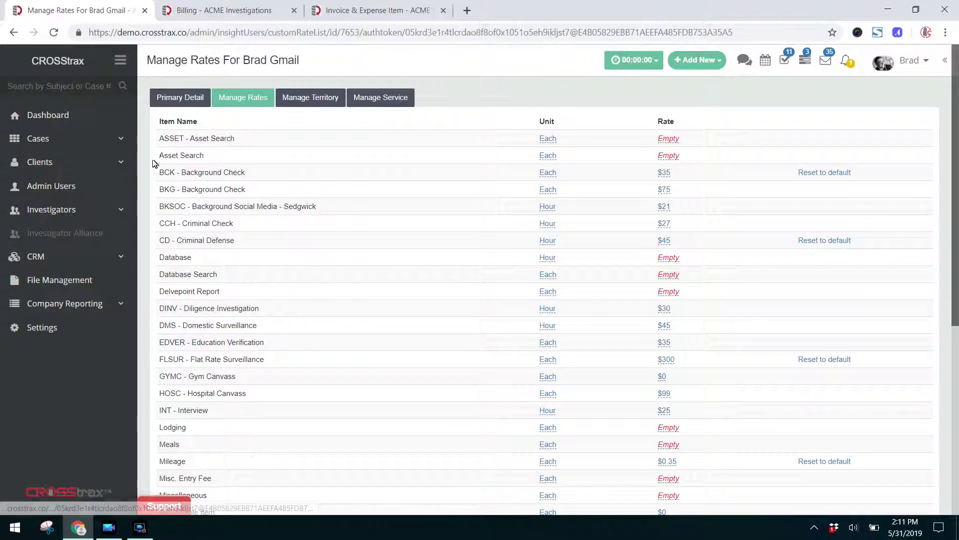
- Set the investigator's rate for ASSET - Asset Search to $100
drag(161, 142, 233, 141)
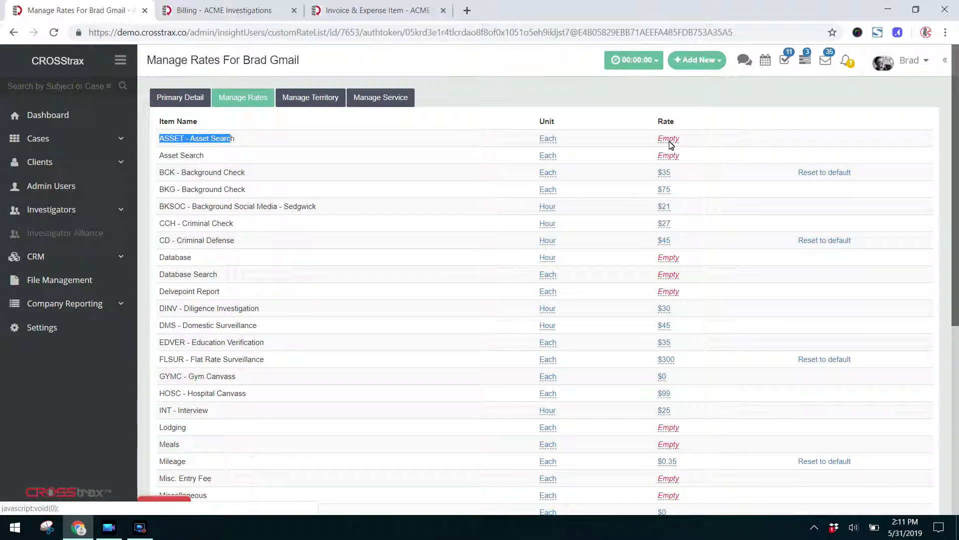
click(669, 139)
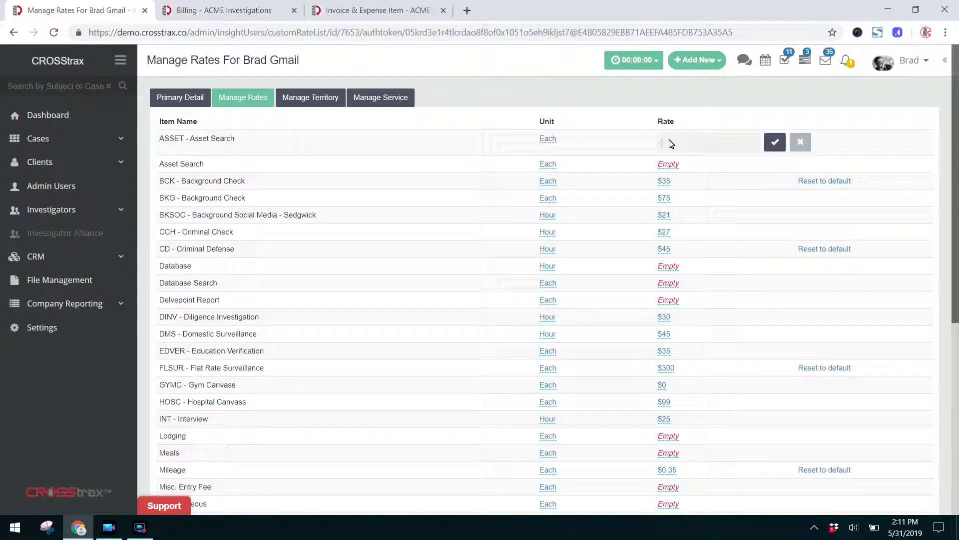
text(100)
click(779, 144)
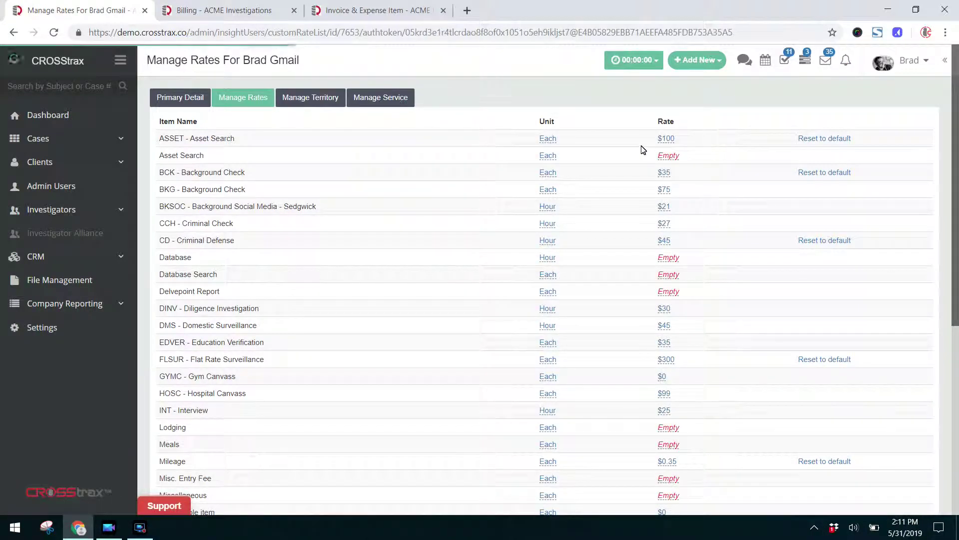
- Switch to the ABC Law Firm case's Billing & Expenses page and review the second investigator's expenses, the client items and the invoices
click(261, 14)
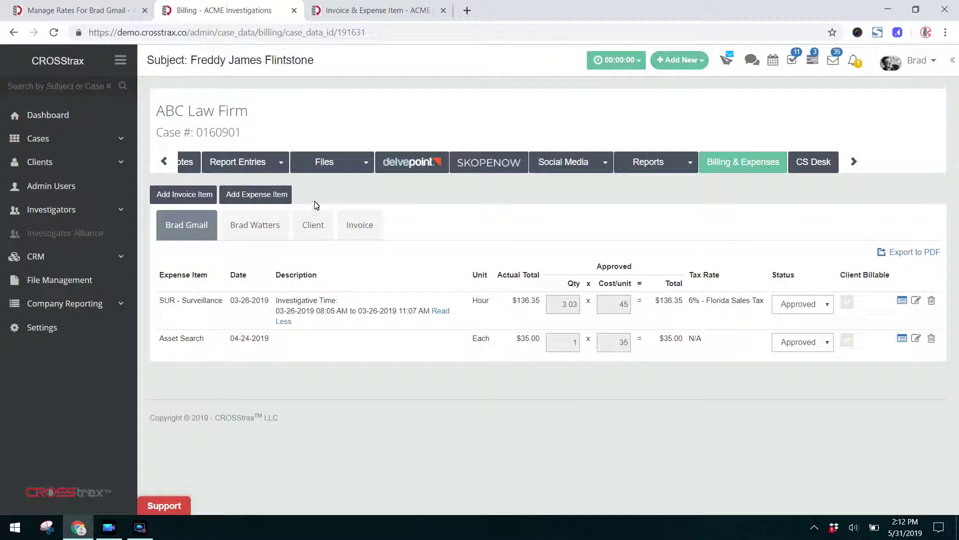
click(257, 236)
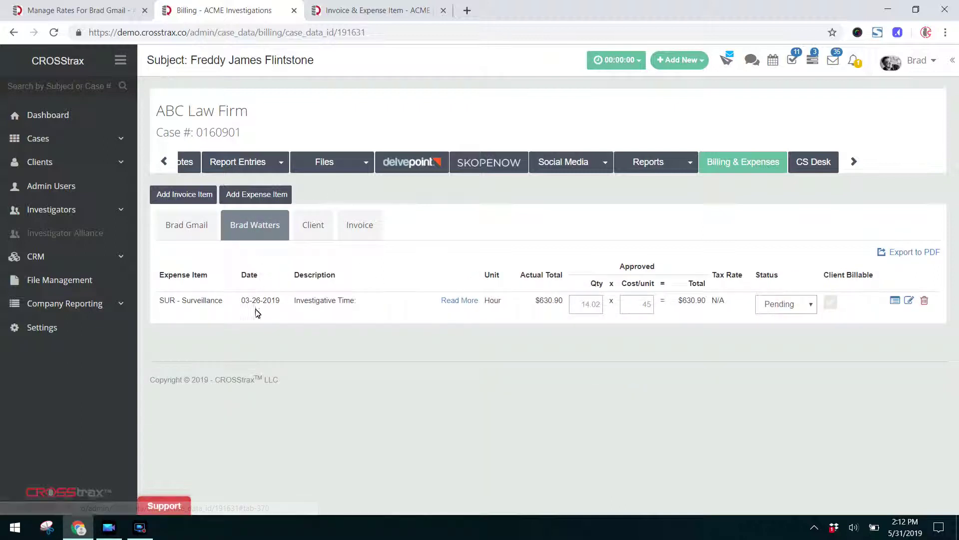
click(650, 310)
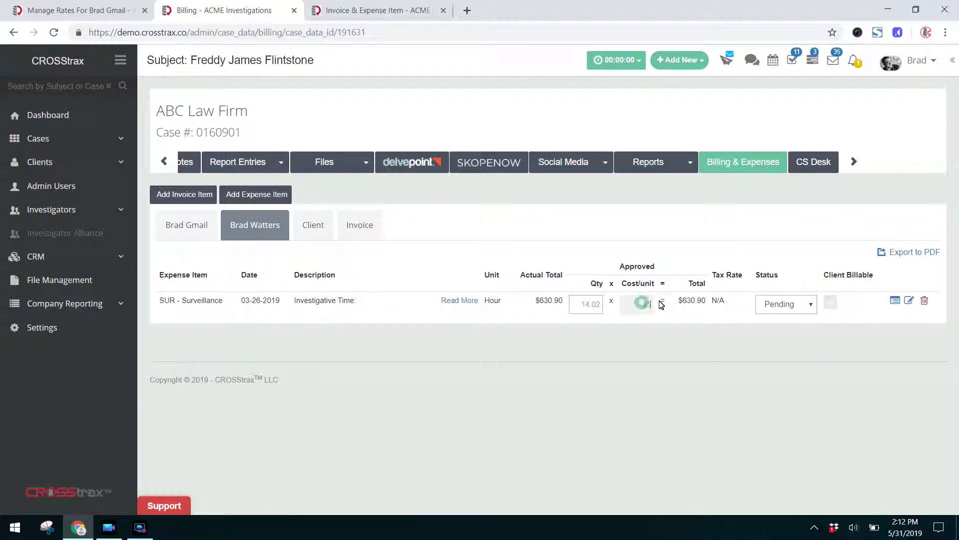
click(328, 237)
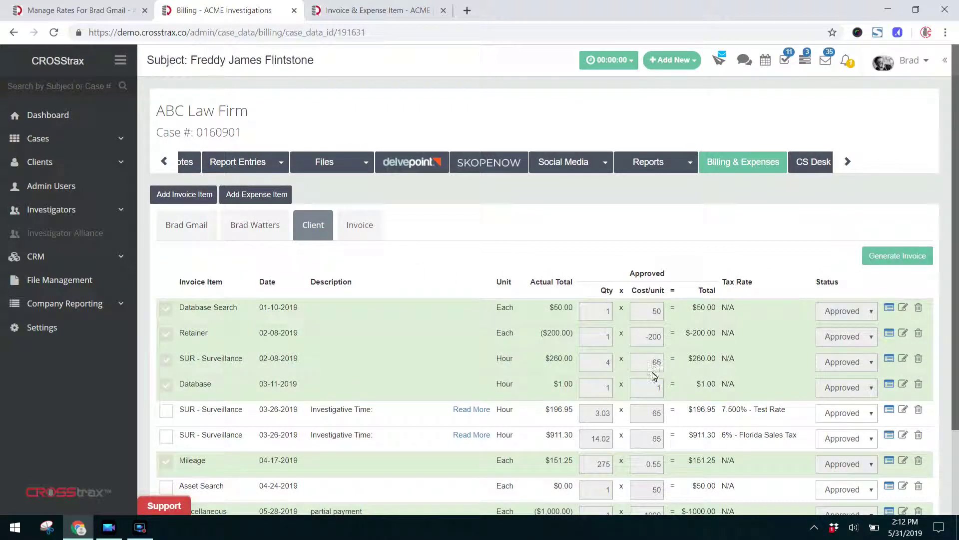
scroll(651, 491, down, 2)
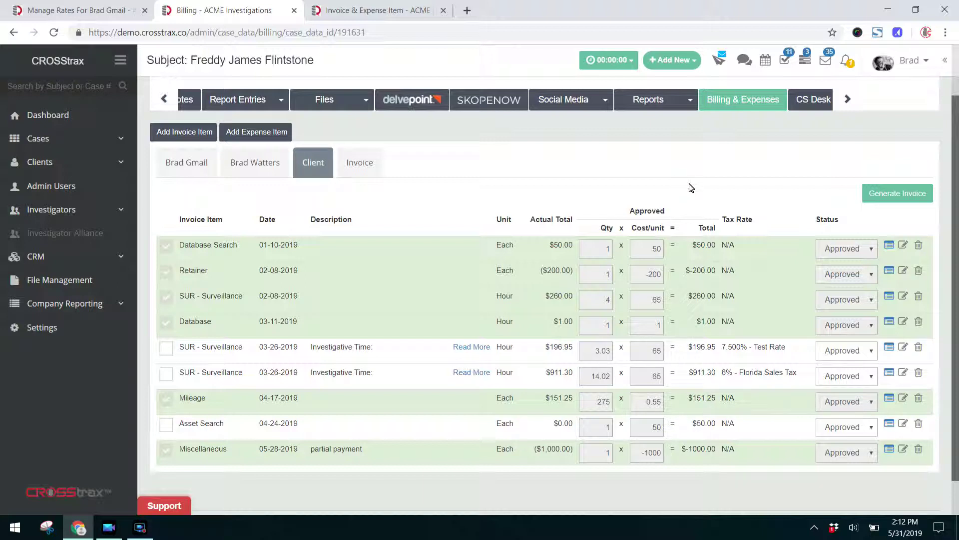
click(355, 164)
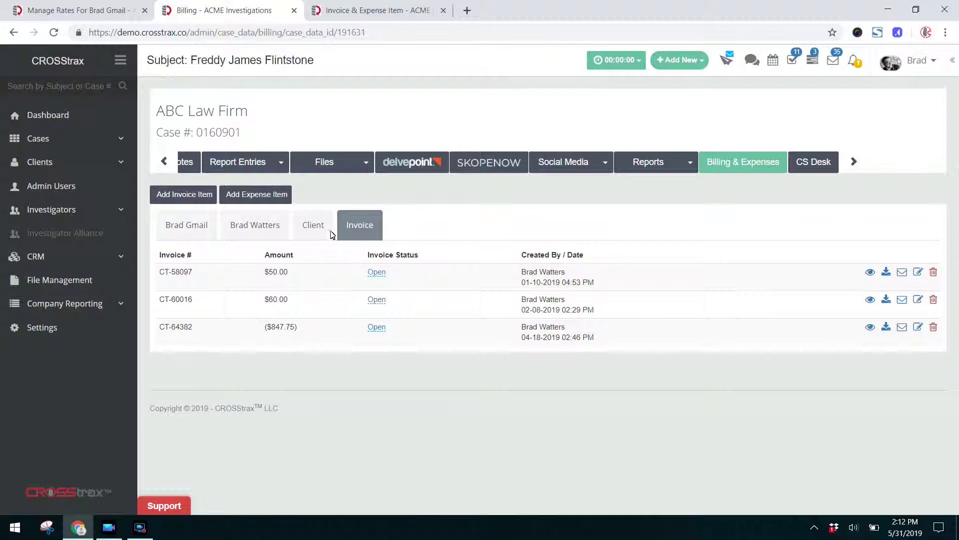
click(313, 226)
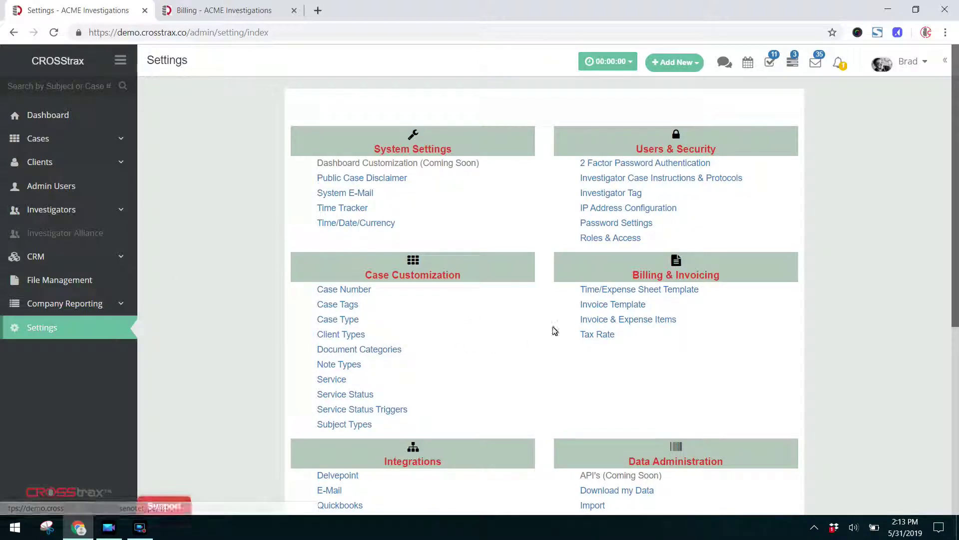
- Reopen the Invoice & Expense Items settings to review the Client Rate and Investigator Rate columns, and open the client list
drag(573, 322, 688, 325)
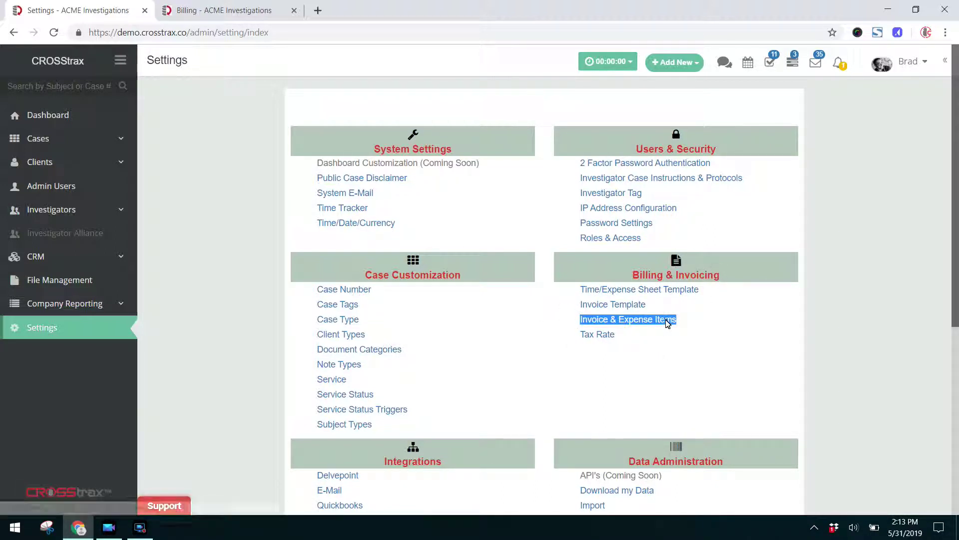
click(670, 321)
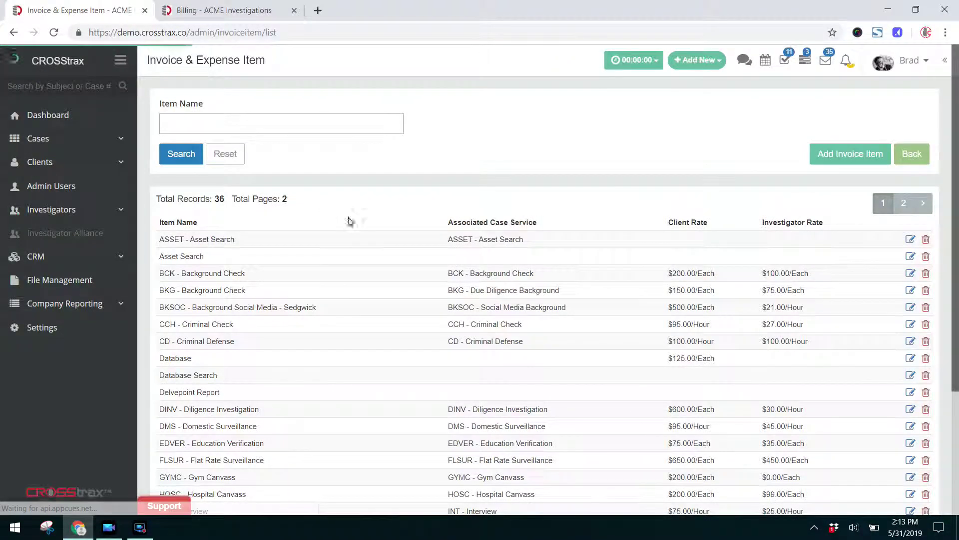
drag(667, 223, 832, 223)
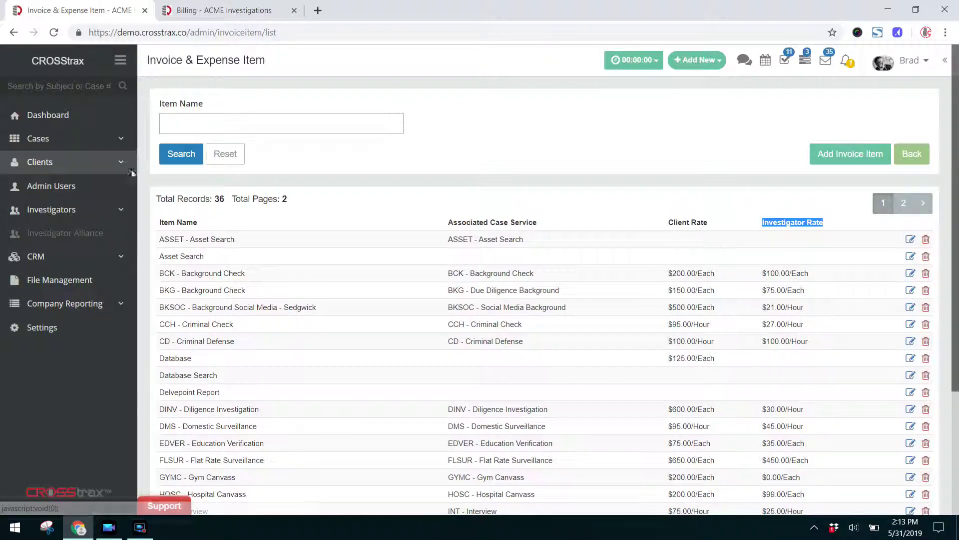
click(109, 167)
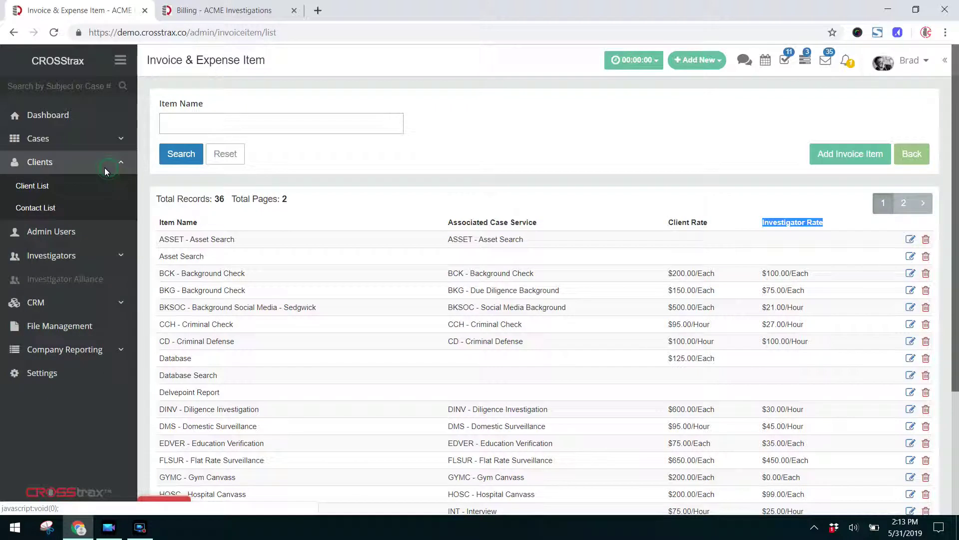
click(45, 188)
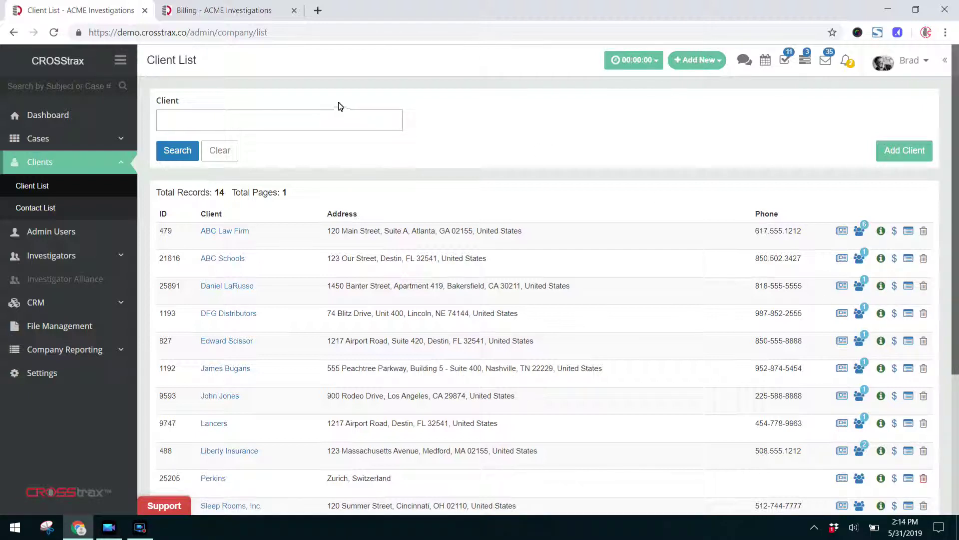
- Return to the investigator list and open the first investigator's custom rates for review
click(78, 258)
click(24, 235)
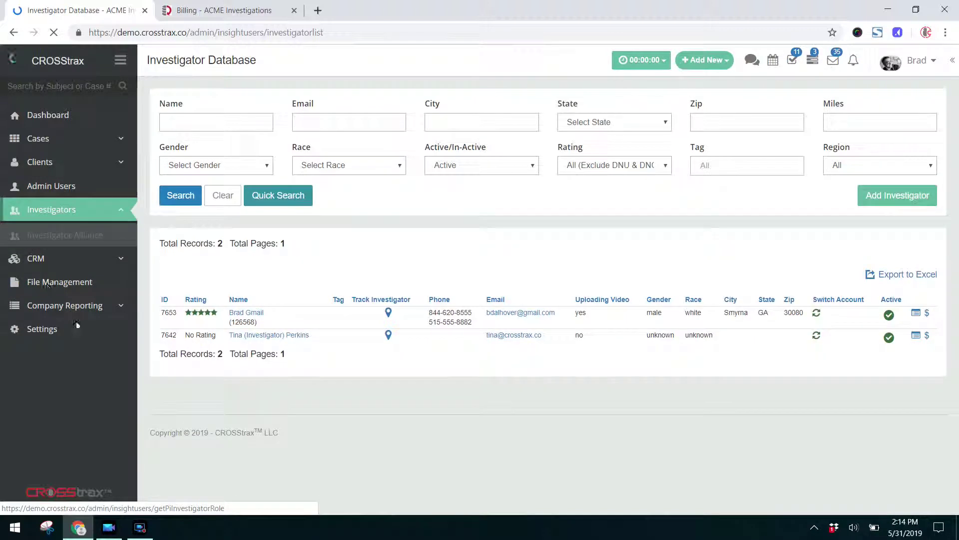
click(250, 314)
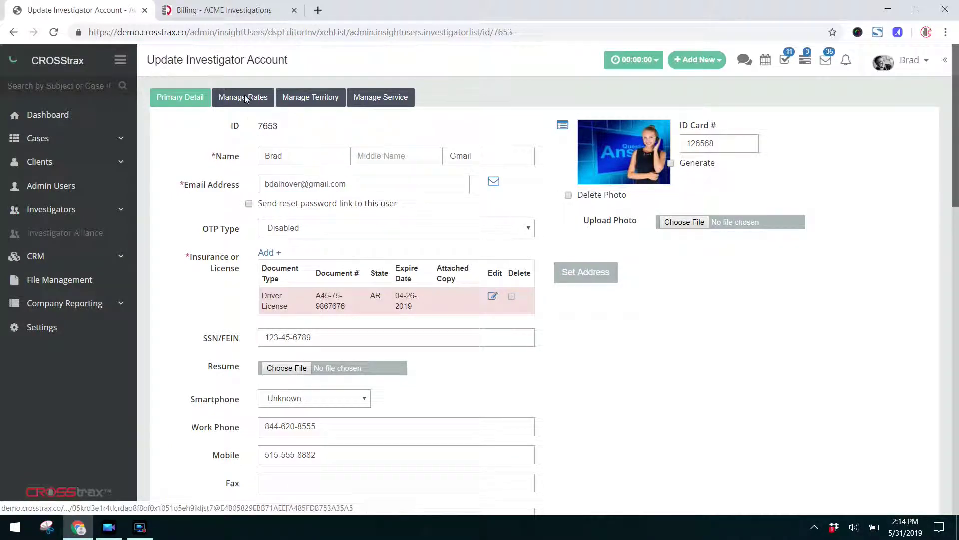
click(241, 108)
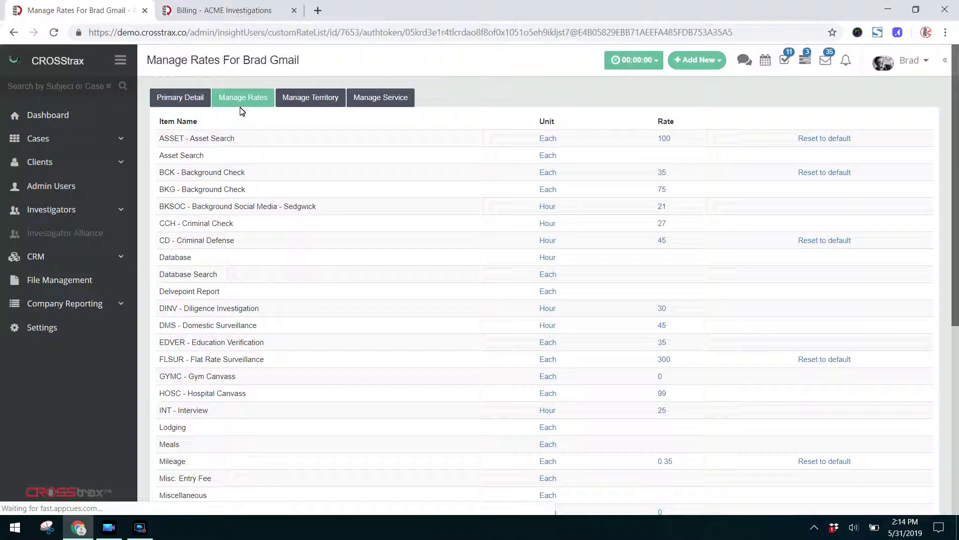